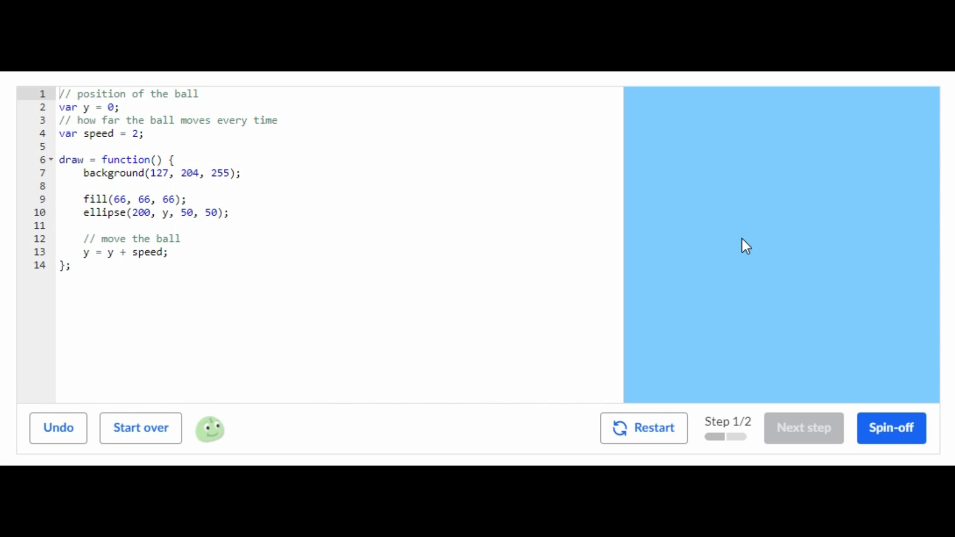
After line 13, add 'if (y > 375) { speed = -5; }' and rerun to watch the ball bounce.
{"action": "left_click", "coordinate": [666, 436]}
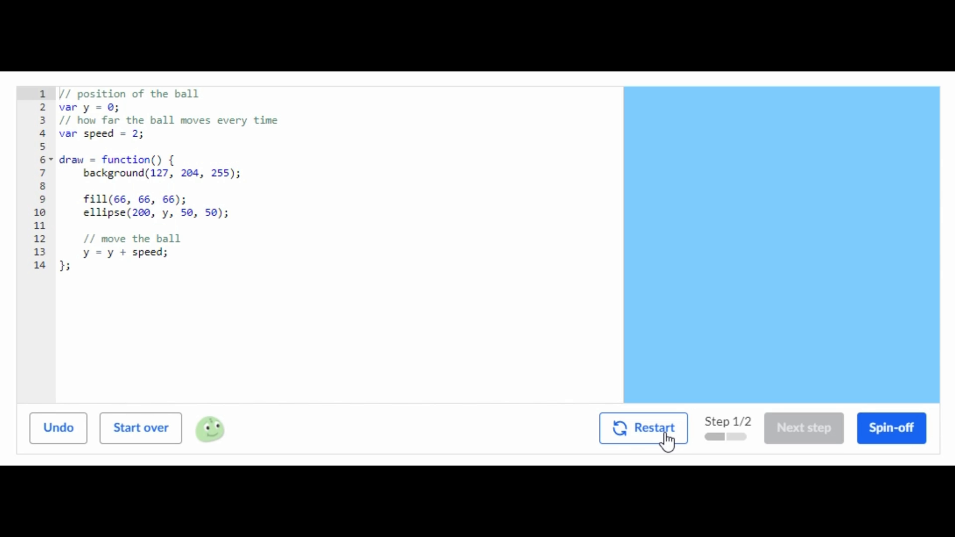
{"action": "left_click", "coordinate": [666, 438]}
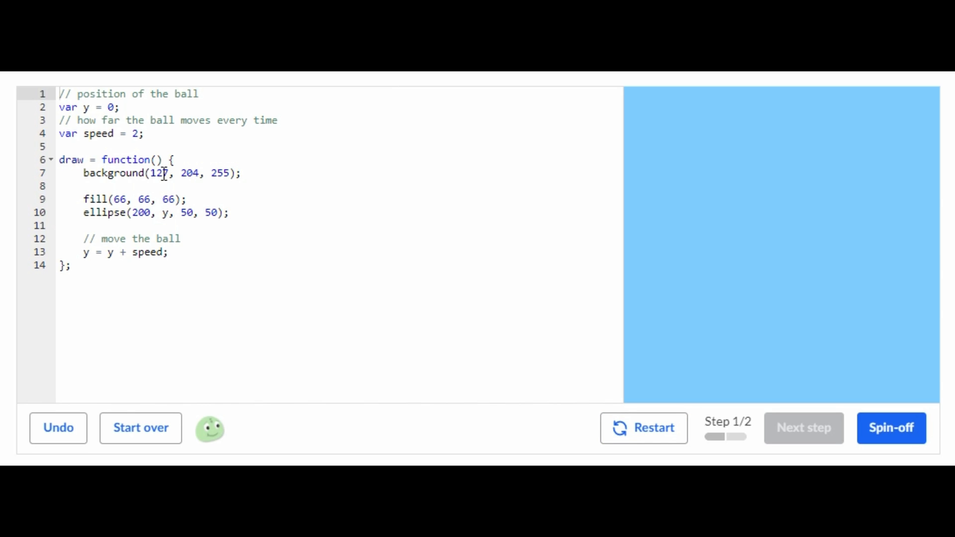
{"action": "left_click", "coordinate": [189, 254]}
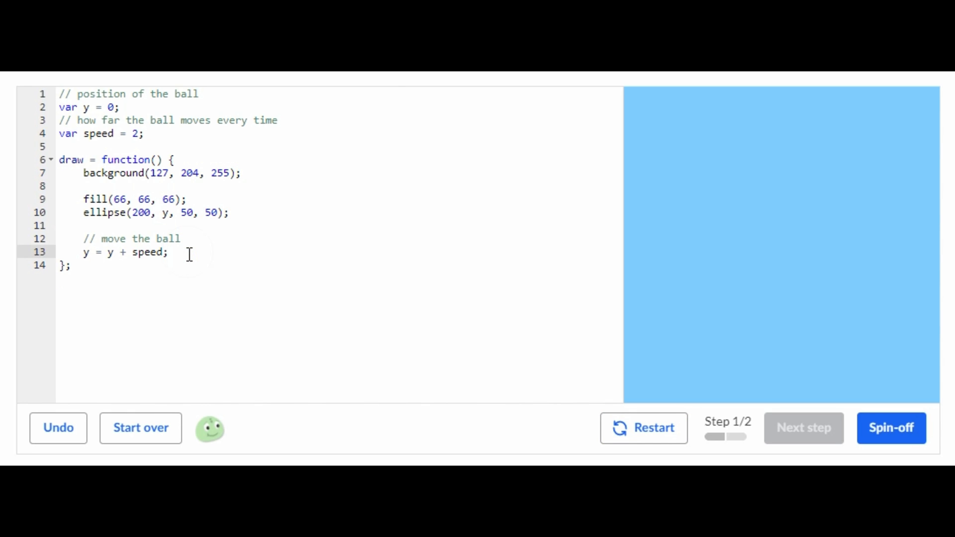
{"action": "key", "text": "Return"}
{"action": "key", "text": "Return"}
{"action": "type", "text": "i"}
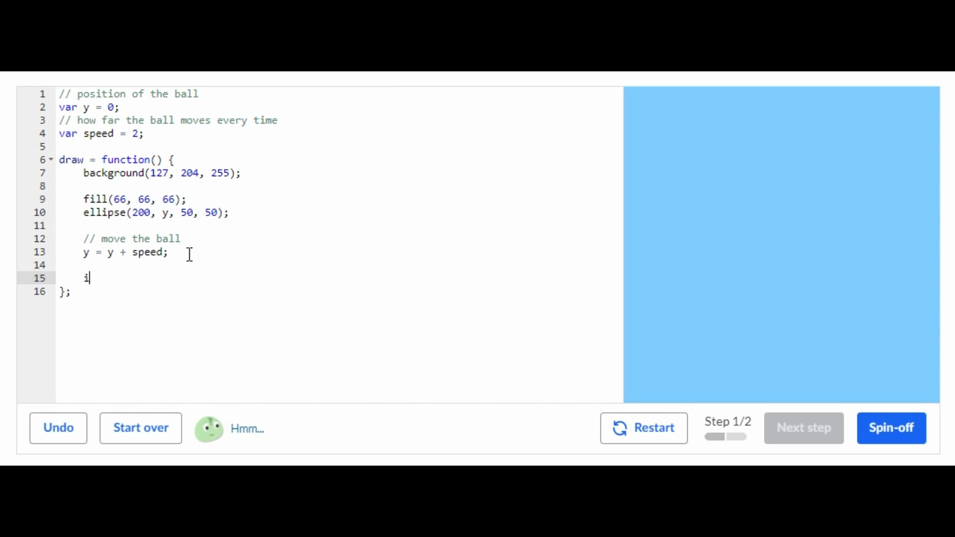
{"action": "type", "text": "f (y > "}
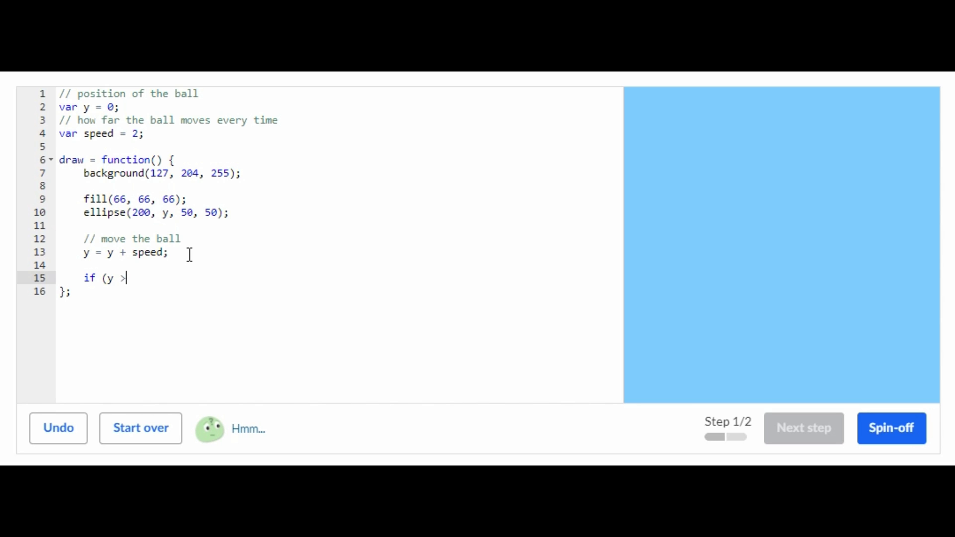
{"action": "type", "text": "3"}
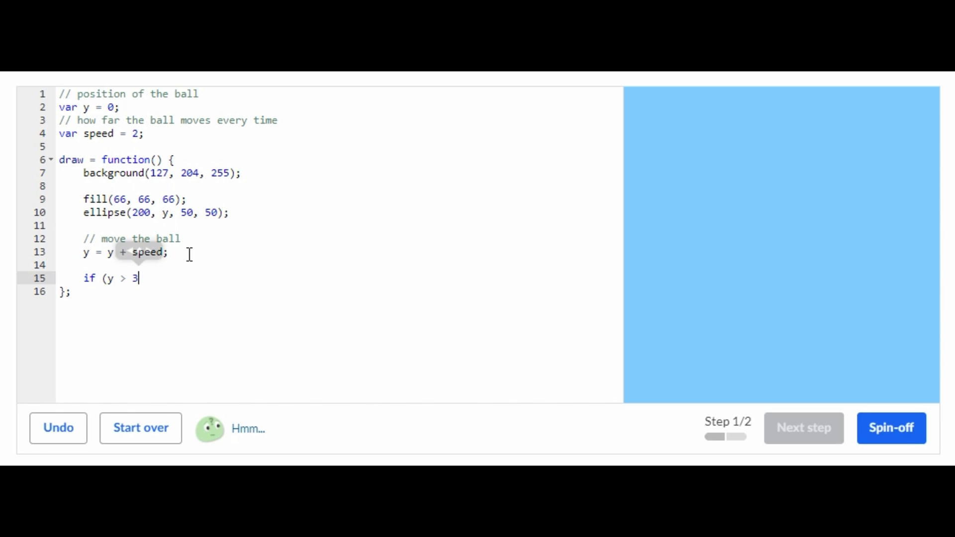
{"action": "type", "text": "75"}
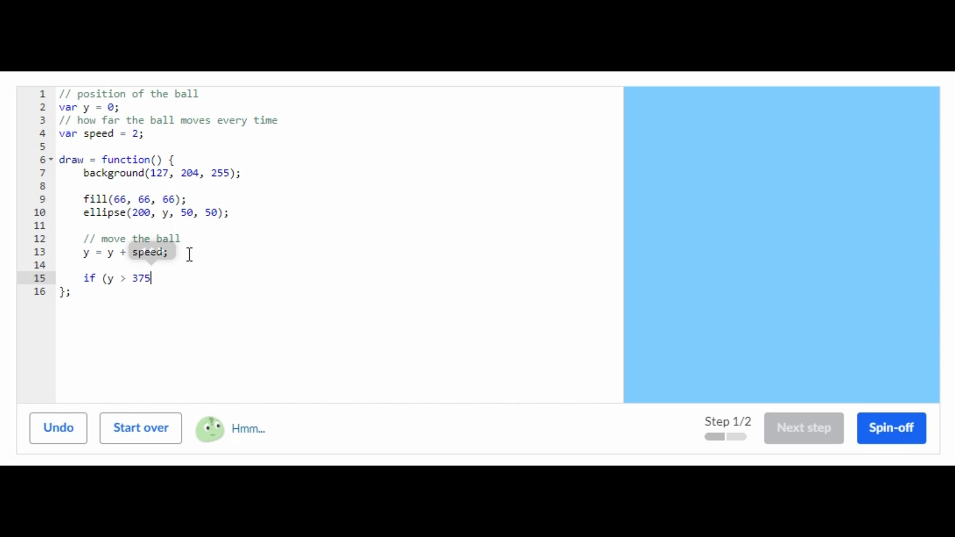
{"action": "type", "text": ") "}
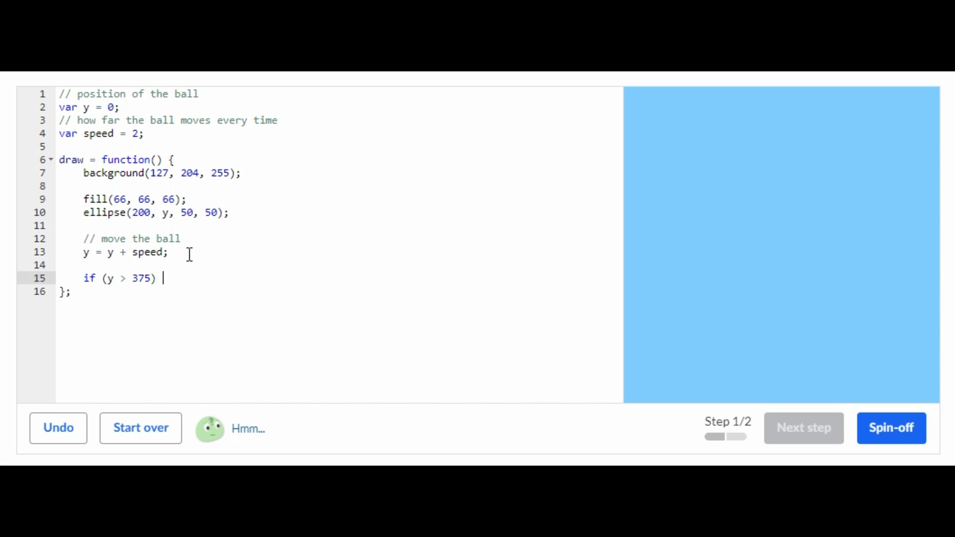
{"action": "type", "text": "{"}
{"action": "key", "text": "Return"}
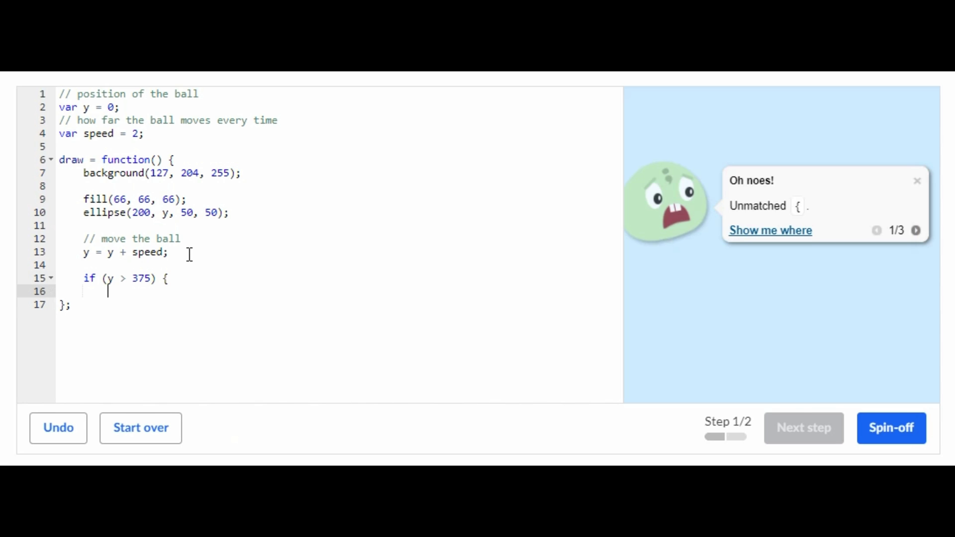
{"action": "type", "text": "sp"}
{"action": "type", "text": "eed"}
{"action": "type", "text": " = -"}
{"action": "type", "text": "5"}
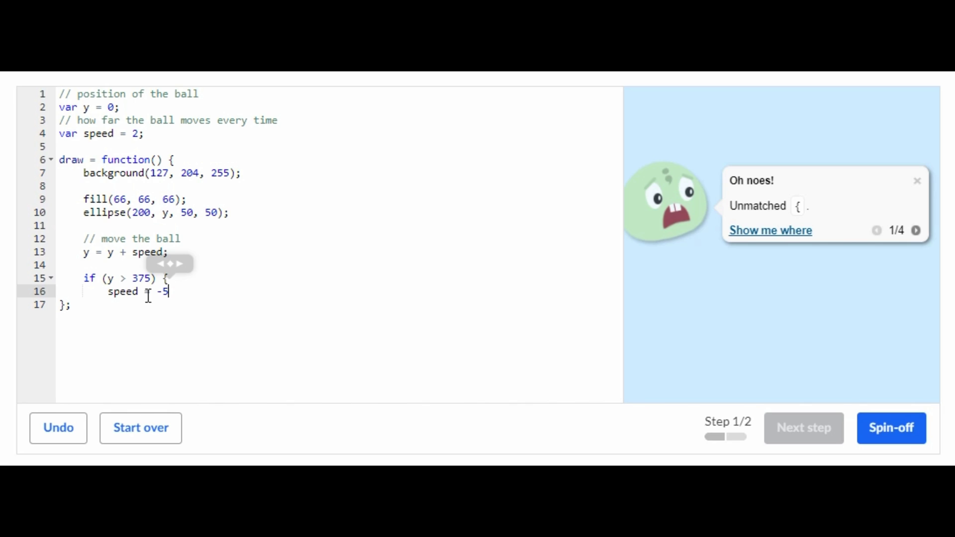
{"action": "type", "text": ";"}
{"action": "key", "text": "Return"}
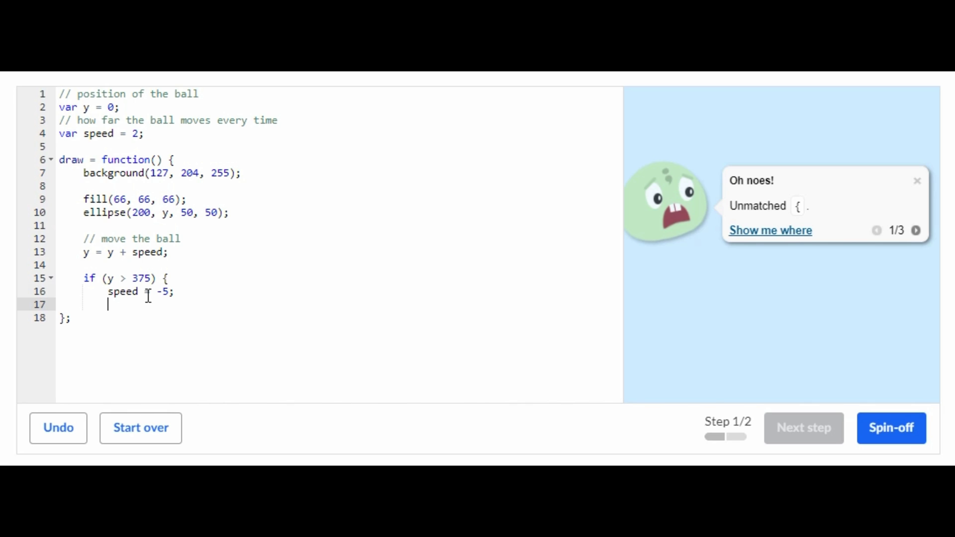
{"action": "type", "text": "}"}
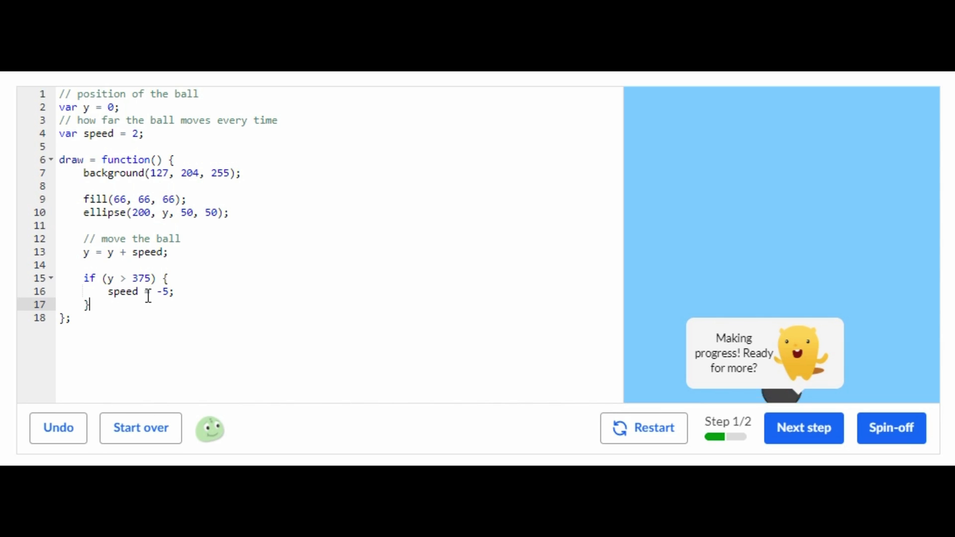
{"action": "left_click", "coordinate": [110, 316]}
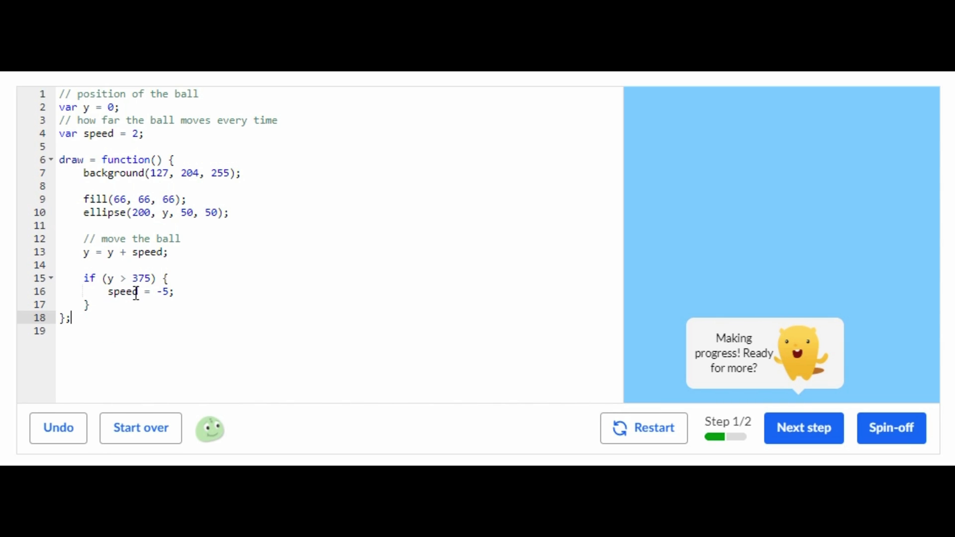
{"action": "left_click", "coordinate": [660, 427]}
Replay the animation, then open new lines after the first if block's closing brace.
{"action": "left_click", "coordinate": [731, 365]}
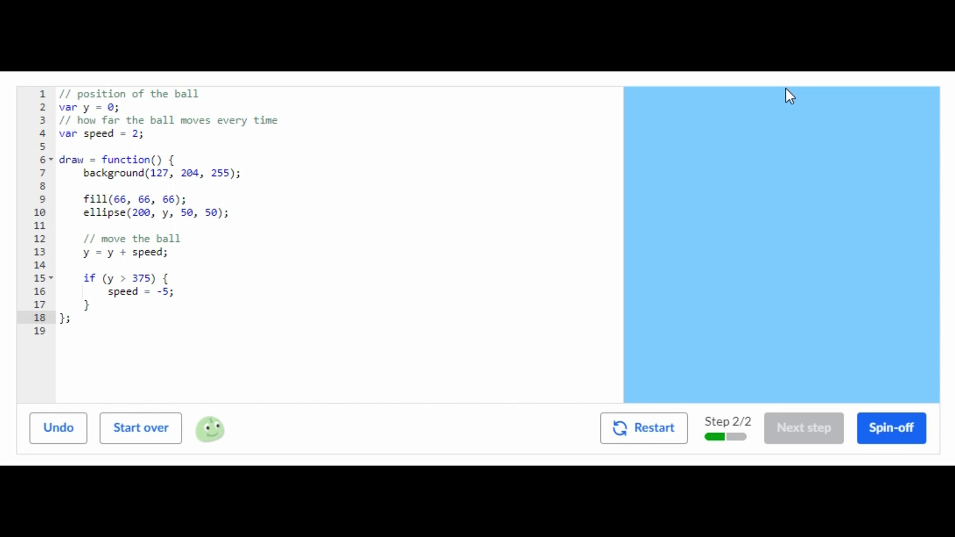
{"action": "left_click", "coordinate": [129, 304]}
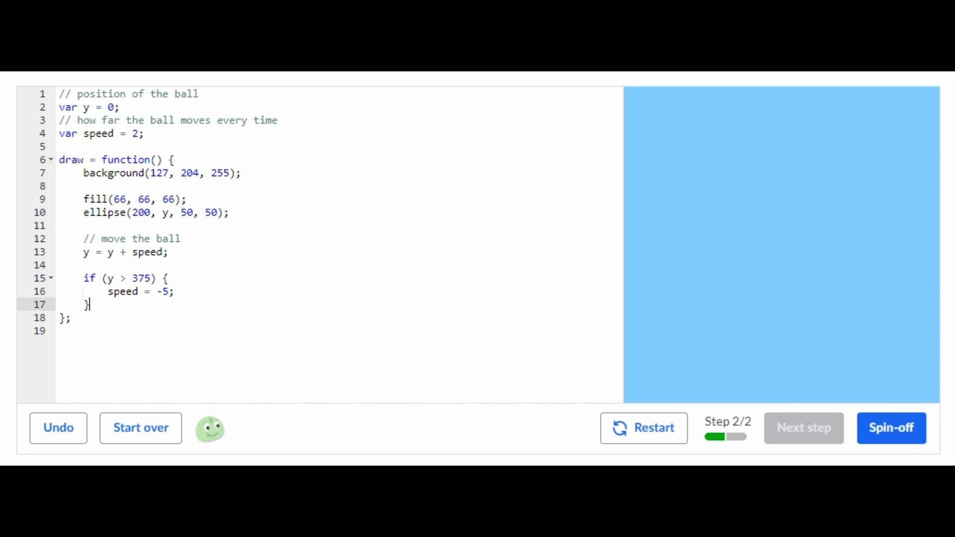
{"action": "key", "text": "Return"}
{"action": "key", "text": "Return"}
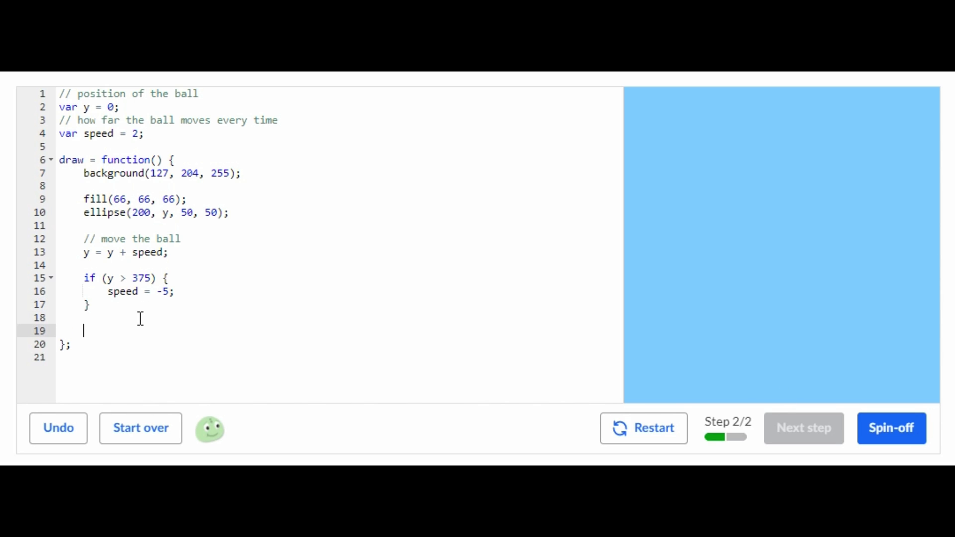
{"action": "type", "text": "if"}
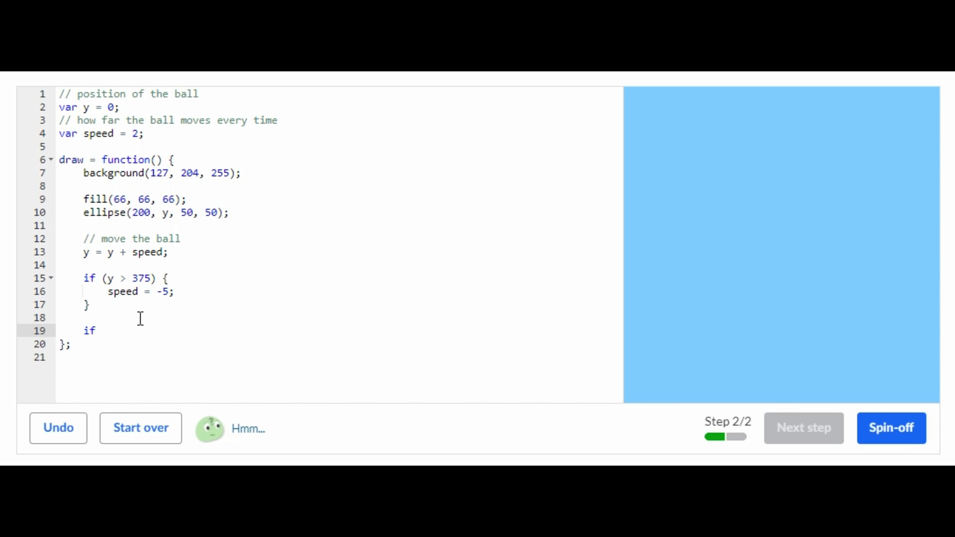
Clear stray characters on line 19 and write 'if (y < 10) { speed = 5; }'.
{"action": "key", "text": "BackSpace"}
{"action": "key", "text": "BackSpace"}
{"action": "type", "text": "f"}
{"action": "type", "text": "(y "}
{"action": "type", "text": "< "}
{"action": "type", "text": "10"}
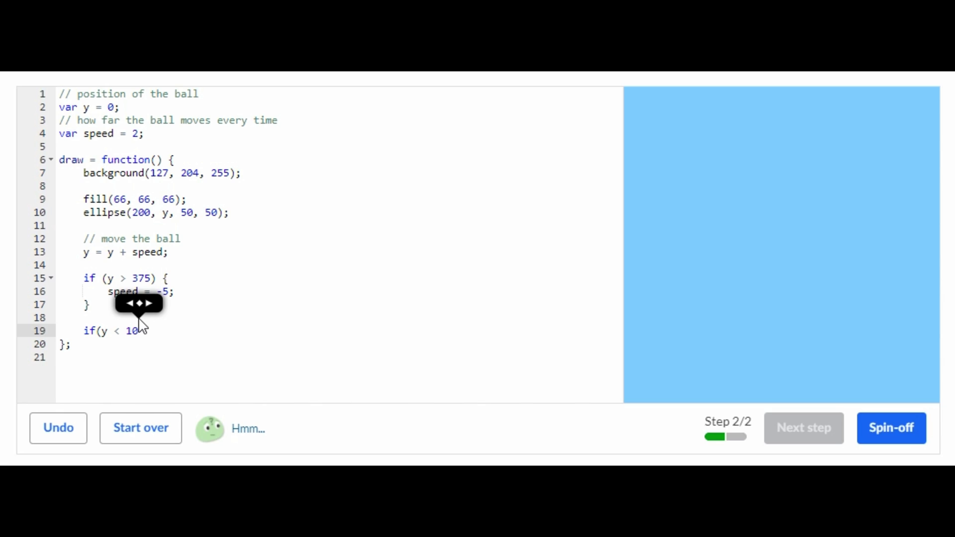
{"action": "type", "text": ") {"}
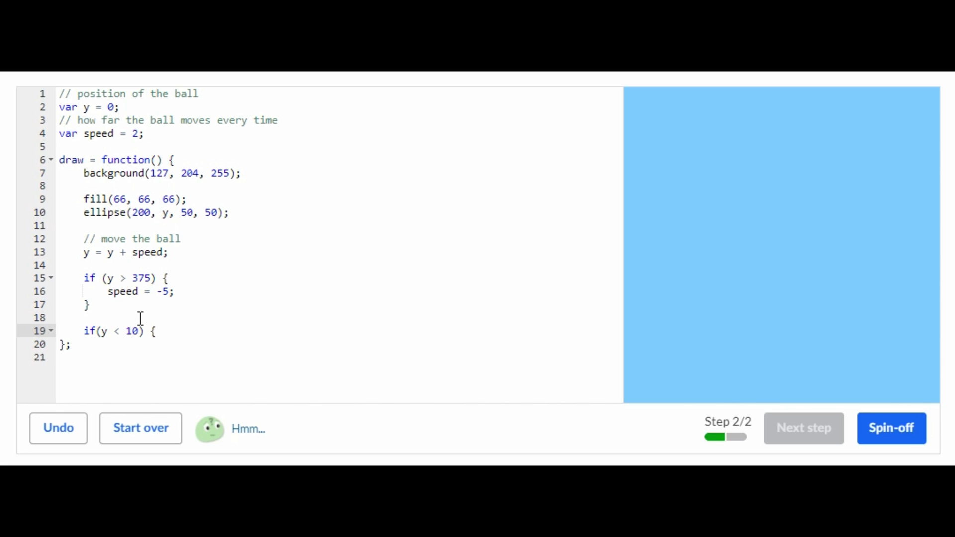
{"action": "key", "text": "Return"}
{"action": "type", "text": "sp"}
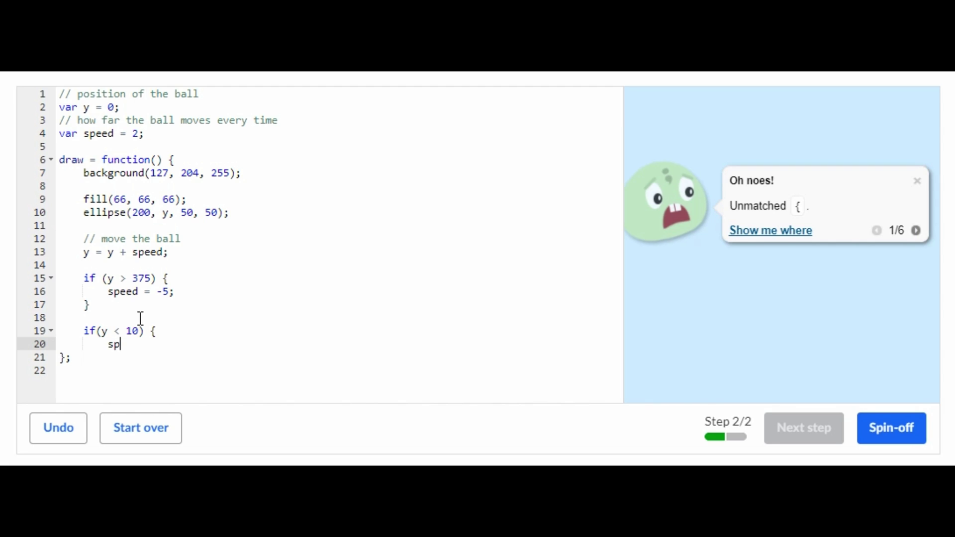
{"action": "type", "text": "eed "}
{"action": "type", "text": "="}
{"action": "type", "text": " 5"}
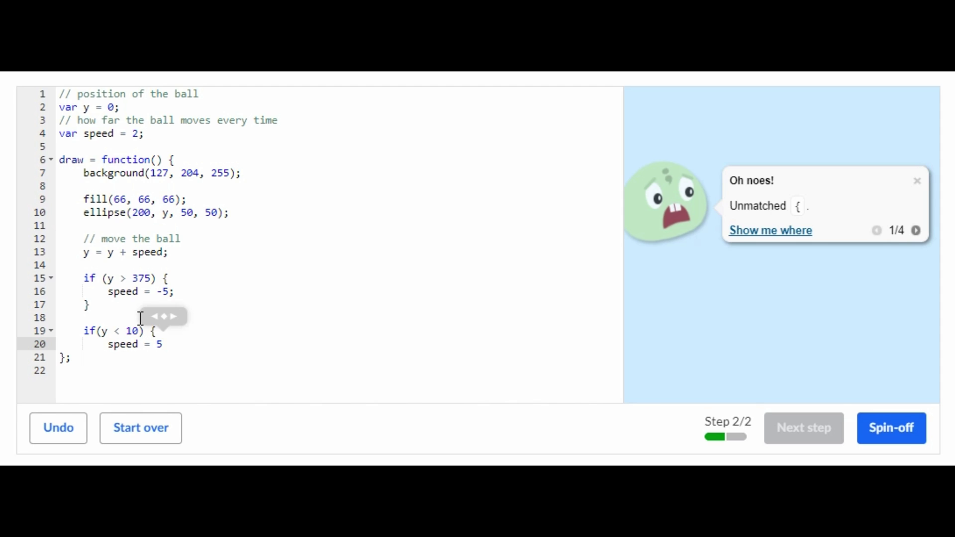
{"action": "type", "text": ";"}
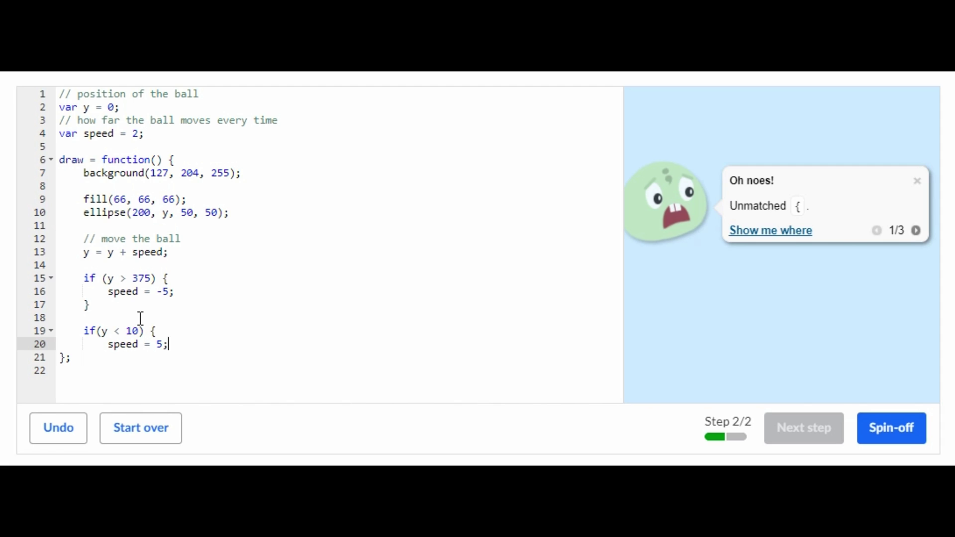
{"action": "key", "text": "Return"}
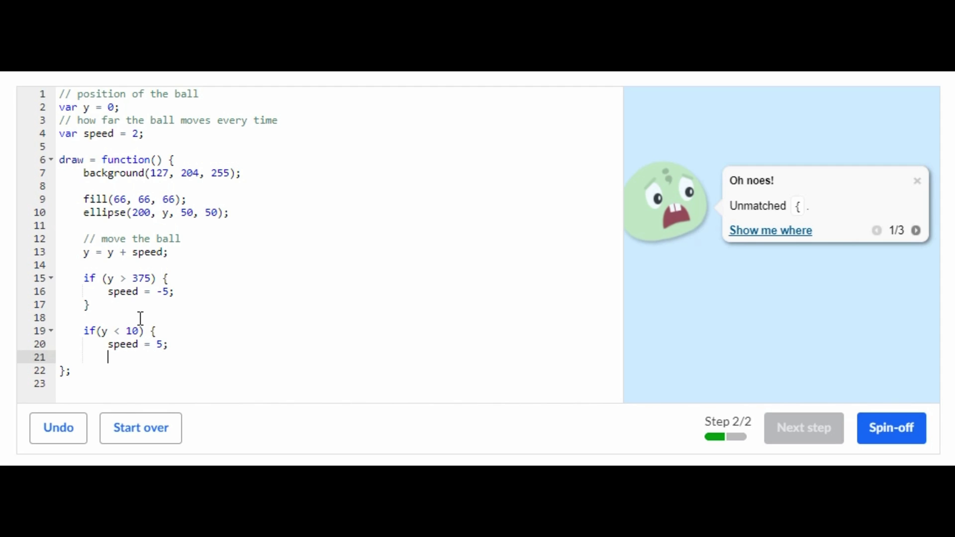
{"action": "type", "text": "}"}
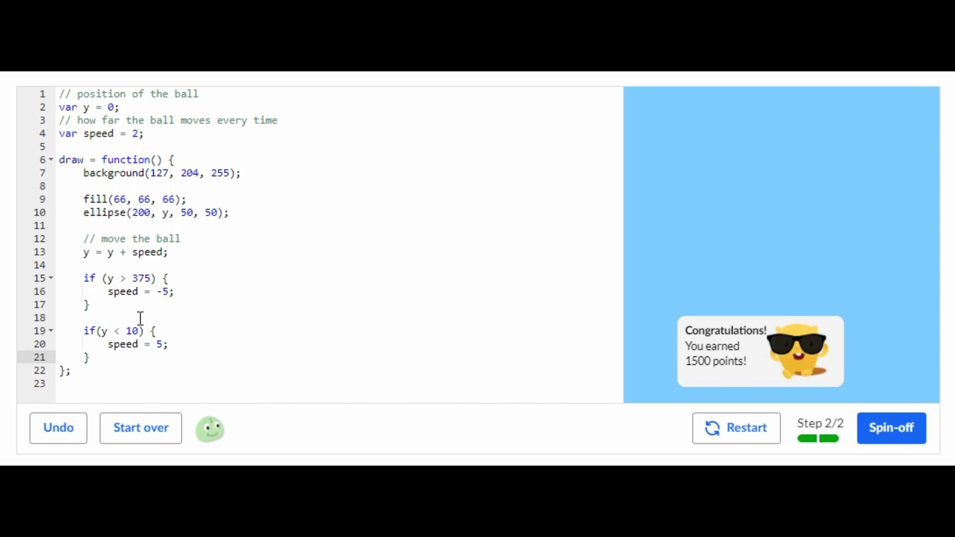
Restart the program to watch the ball bounce on the canvas.
{"action": "left_click", "coordinate": [753, 439]}
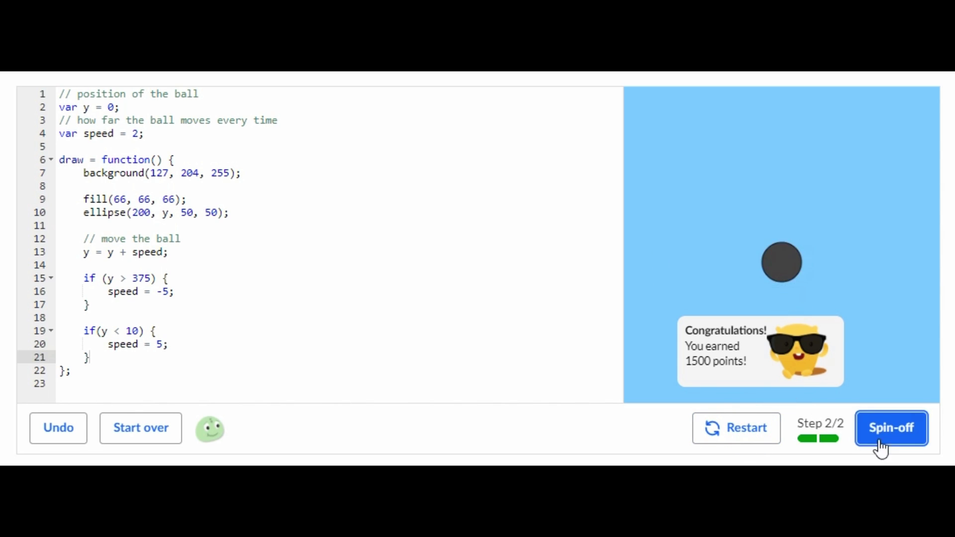